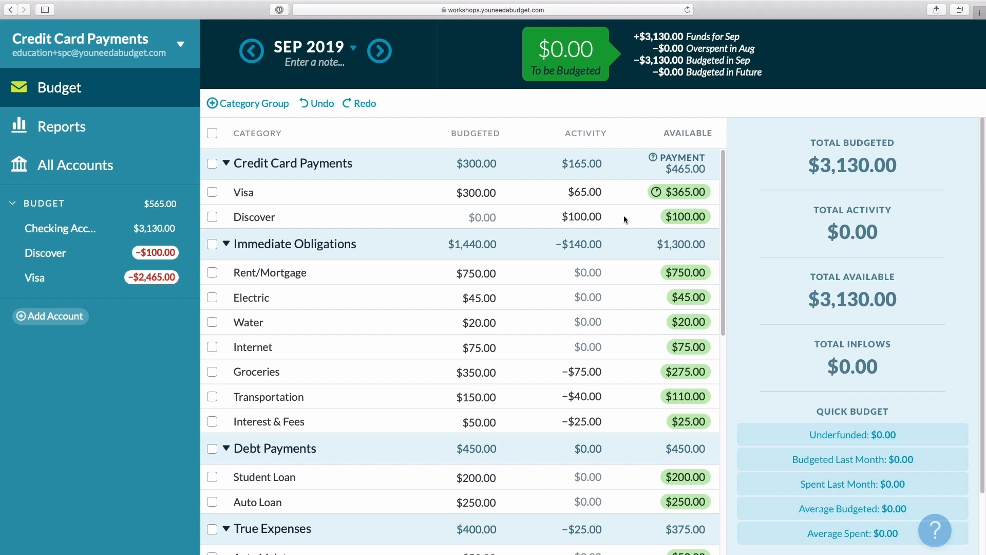
Review the Discover category's payment details in the budget, then open the Discover account register
left_click(623, 216)
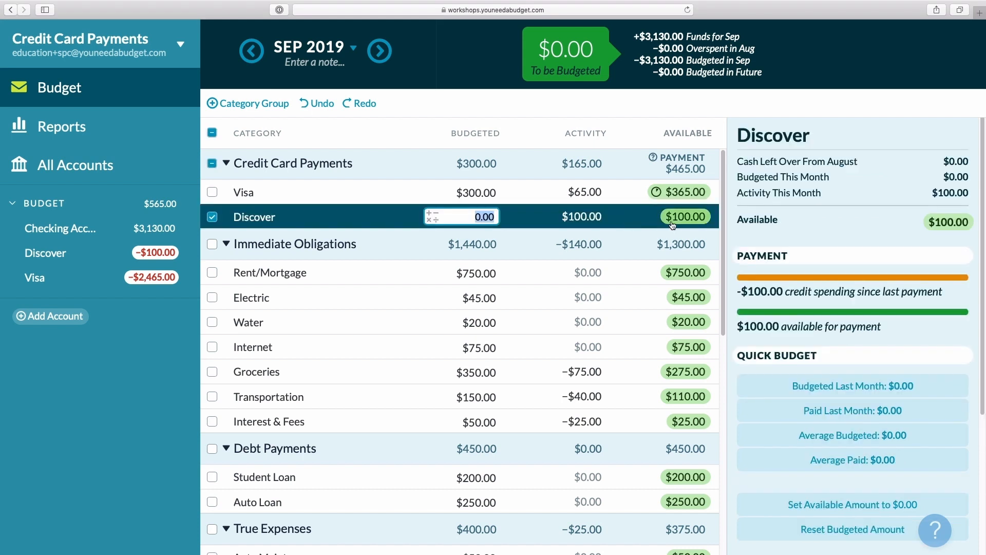
mouse_move(675, 225)
left_click(149, 258)
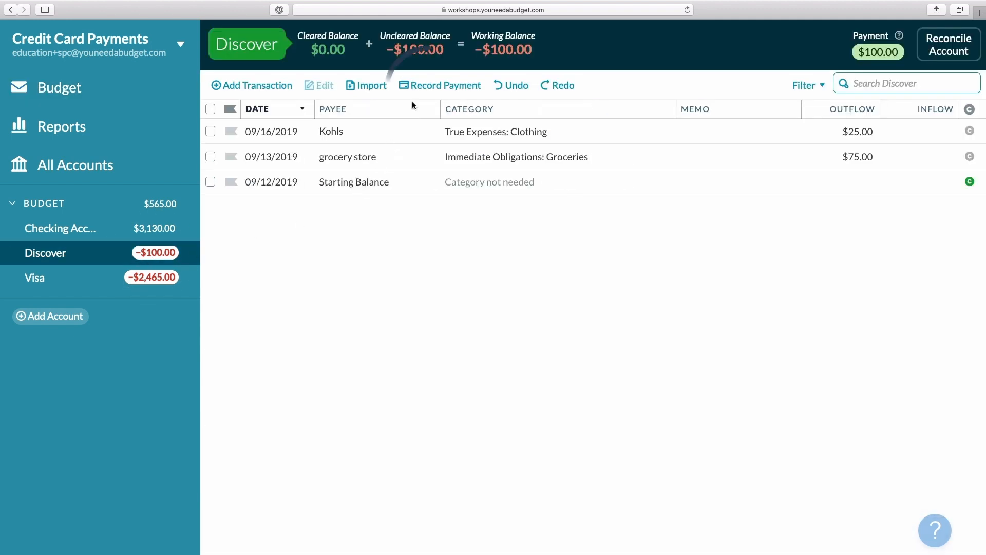
Record a $100.00 payment to Discover from the Checking Account
left_click(424, 92)
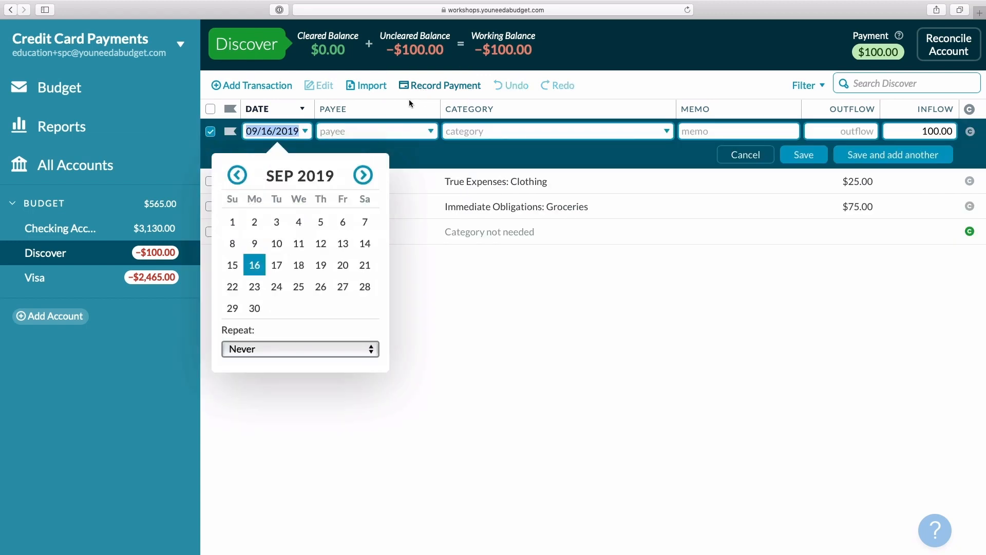
left_click(354, 132)
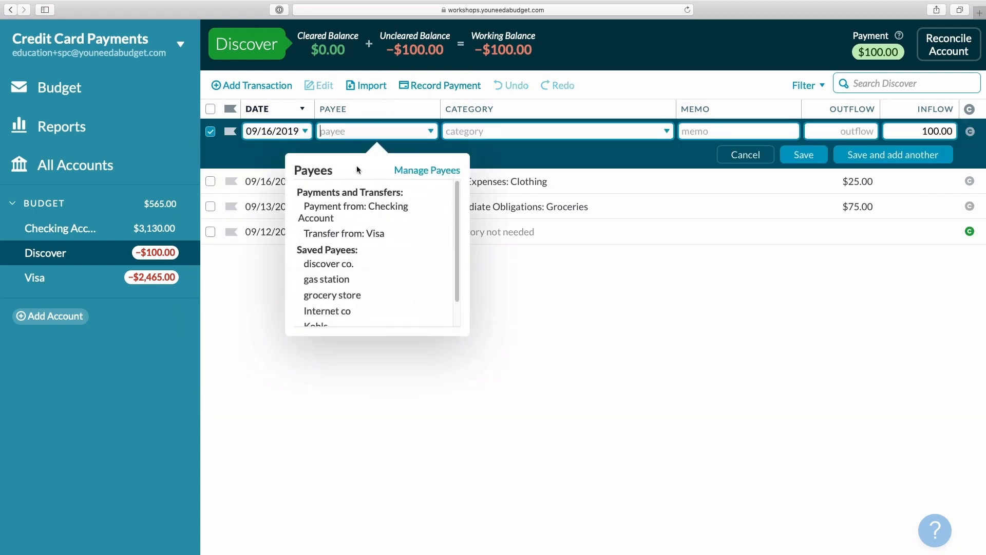
left_click(364, 209)
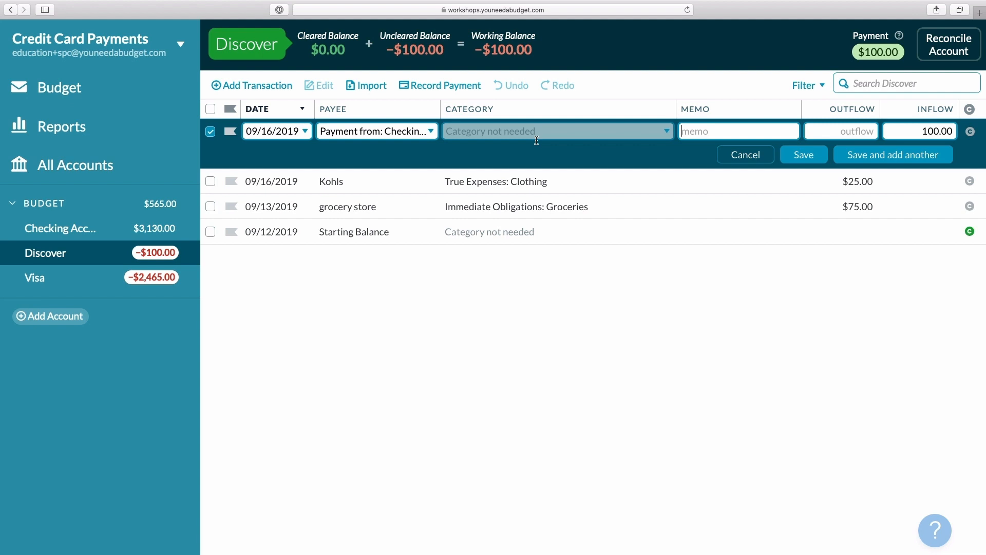
left_click(954, 133)
left_click(814, 155)
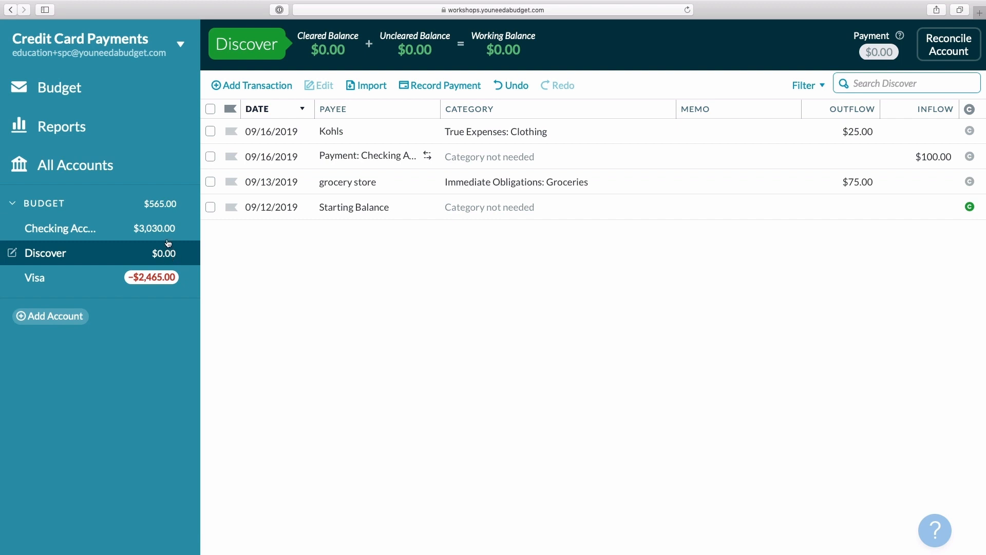
Inspect the matching payment transaction in the Checking Account register and return to the Discover account
left_click(170, 231)
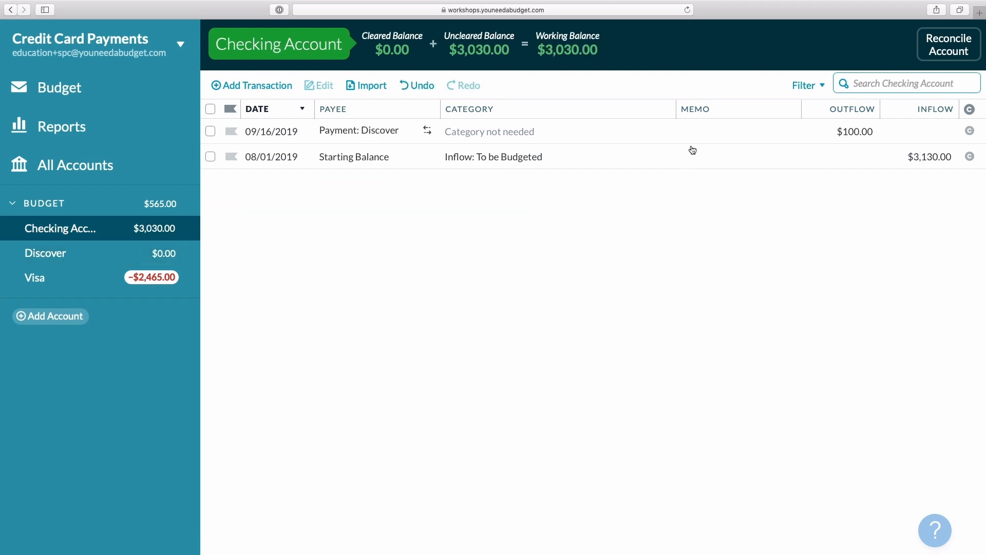
left_click(693, 132)
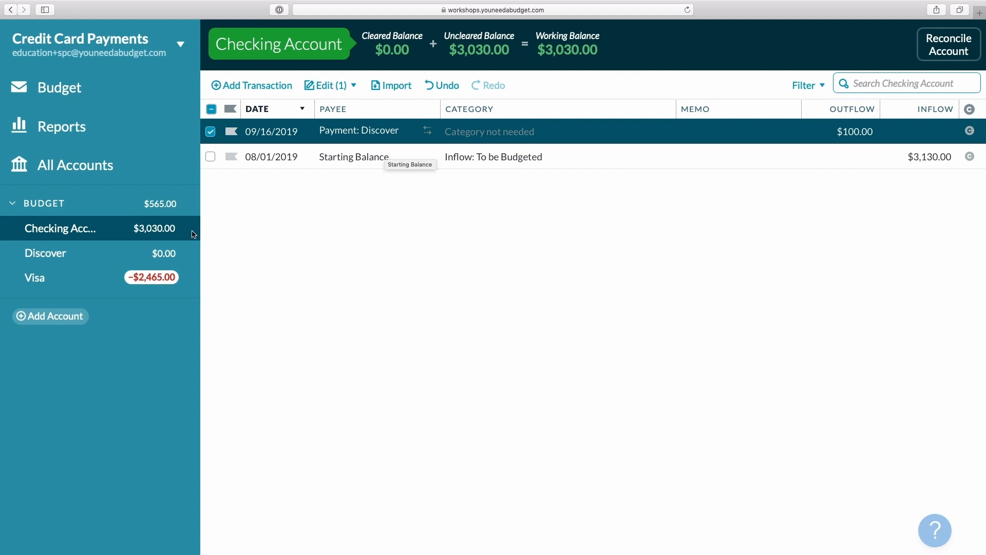
left_click(143, 253)
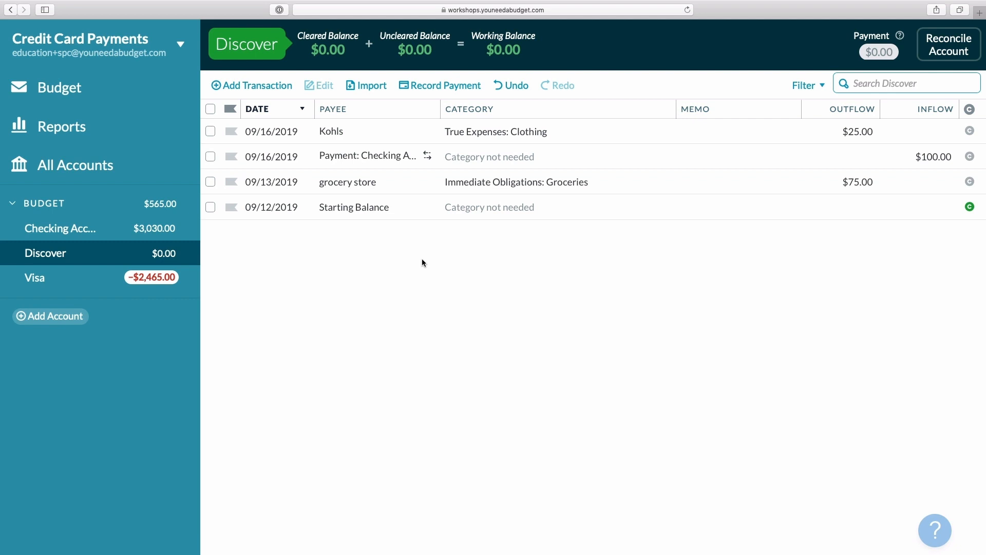
Undo the $100.00 payment and record a $75 payment to Discover from the Checking Account instead
left_click(510, 86)
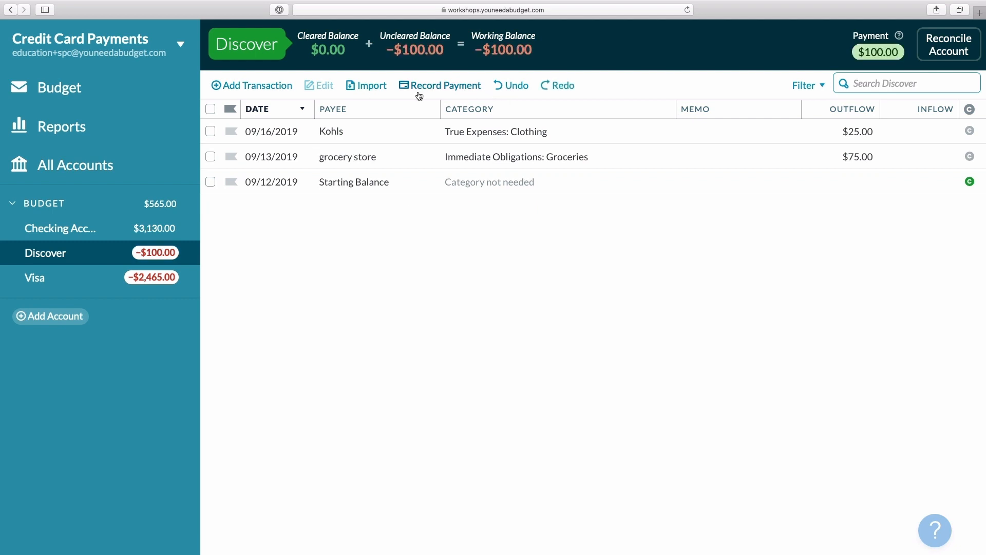
left_click(434, 87)
left_click(362, 131)
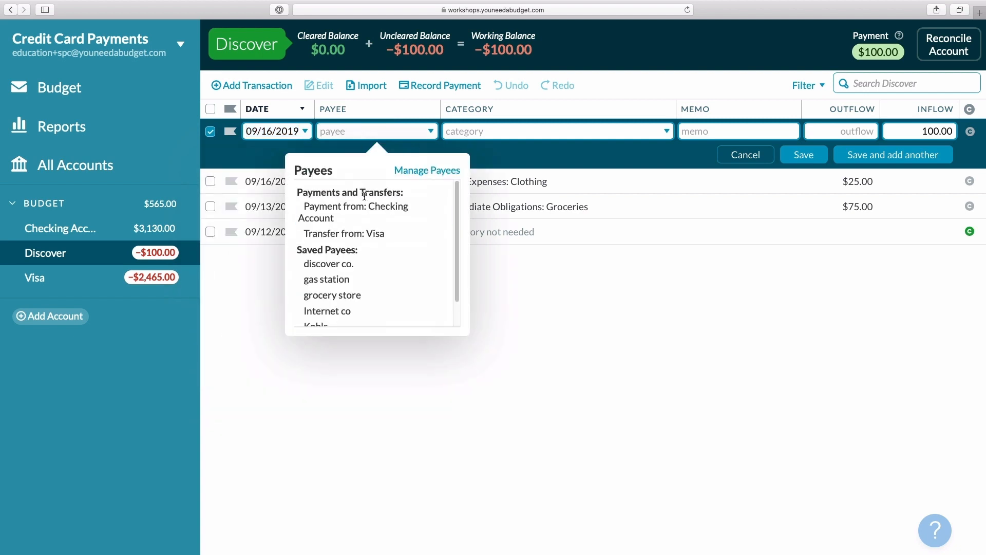
left_click(362, 206)
left_click_drag(922, 131, 953, 130)
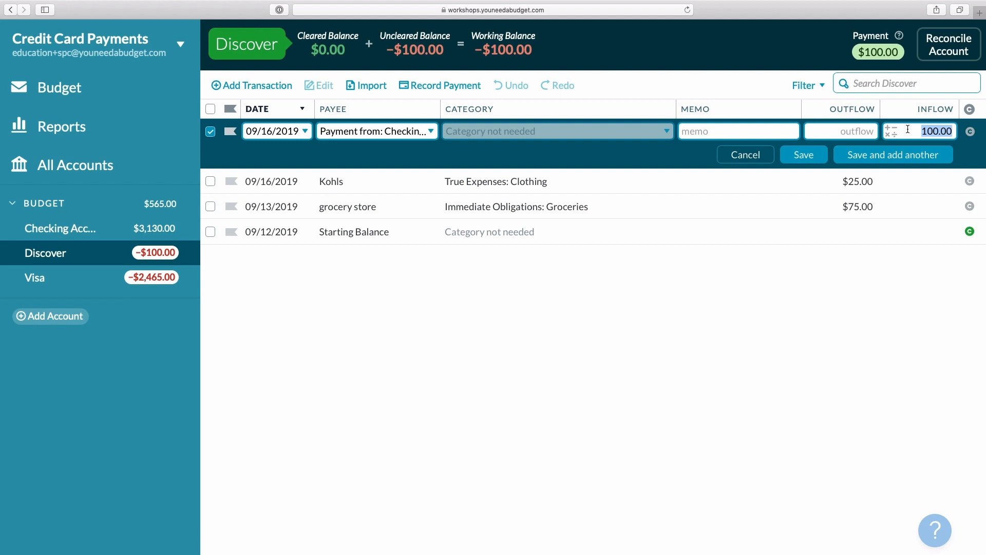
type("75")
left_click(808, 154)
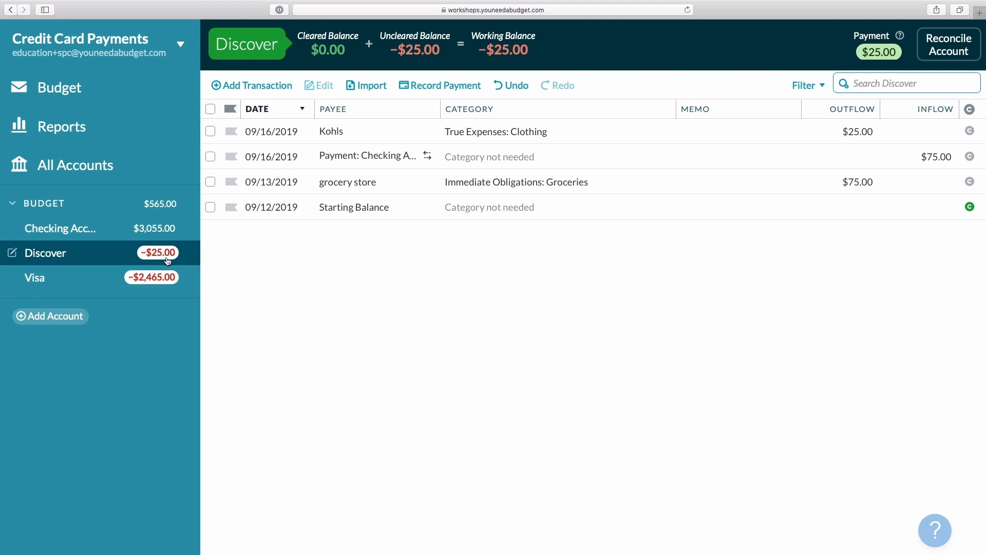
Review the Discover category's payment status in the budget for September and October
left_click(116, 95)
left_click(632, 219)
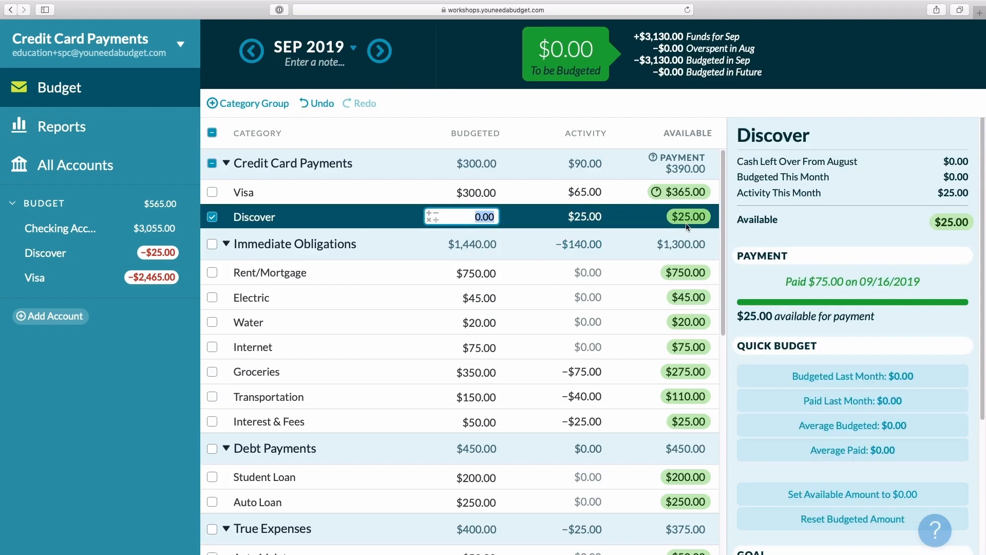
mouse_move(691, 226)
left_click(379, 50)
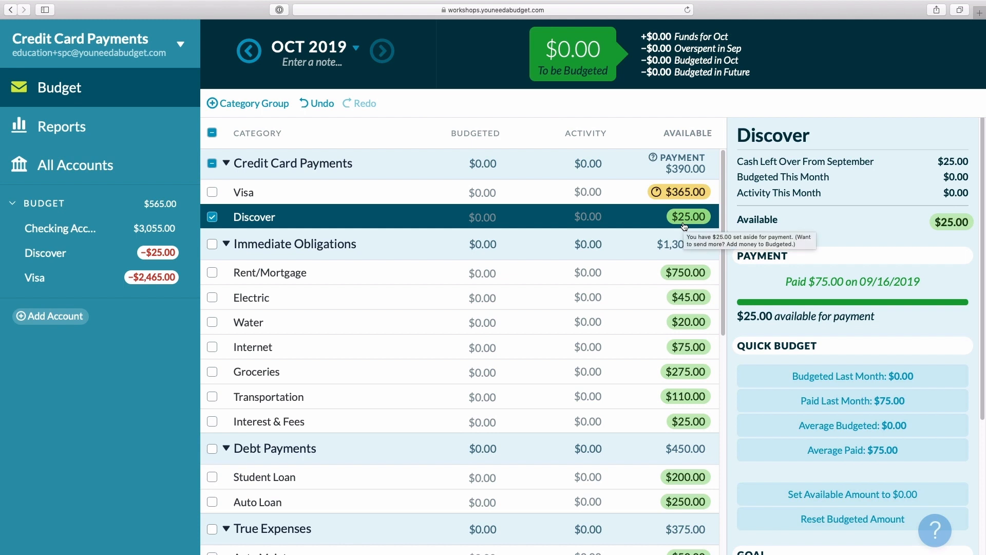
left_click(251, 60)
left_click(213, 219)
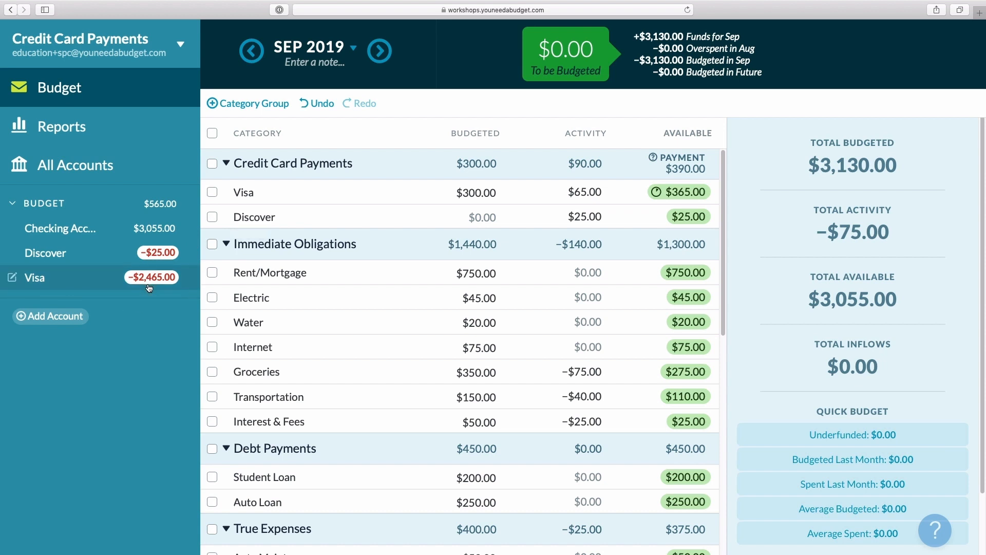
Inspect the Visa category's payment details in the September budget
left_click(641, 193)
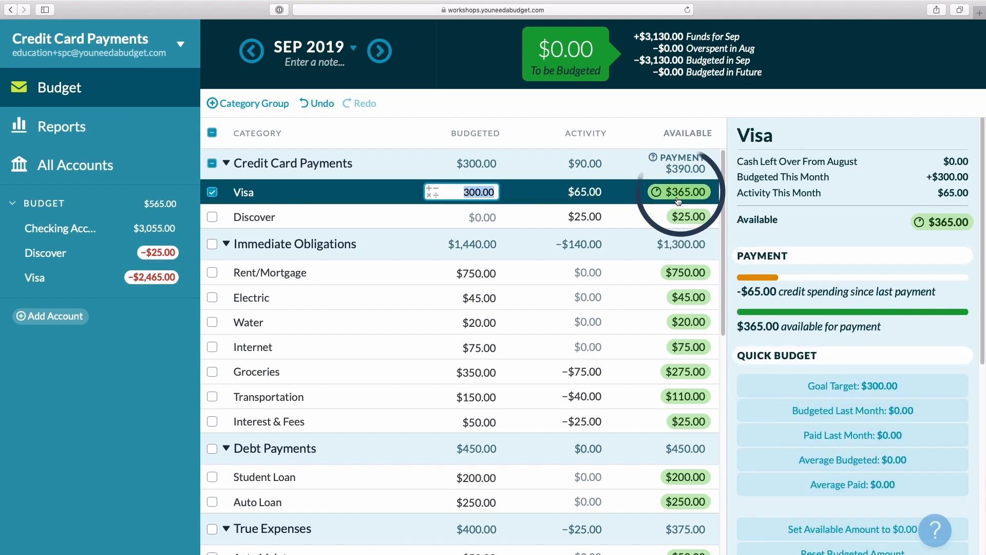
mouse_move(678, 200)
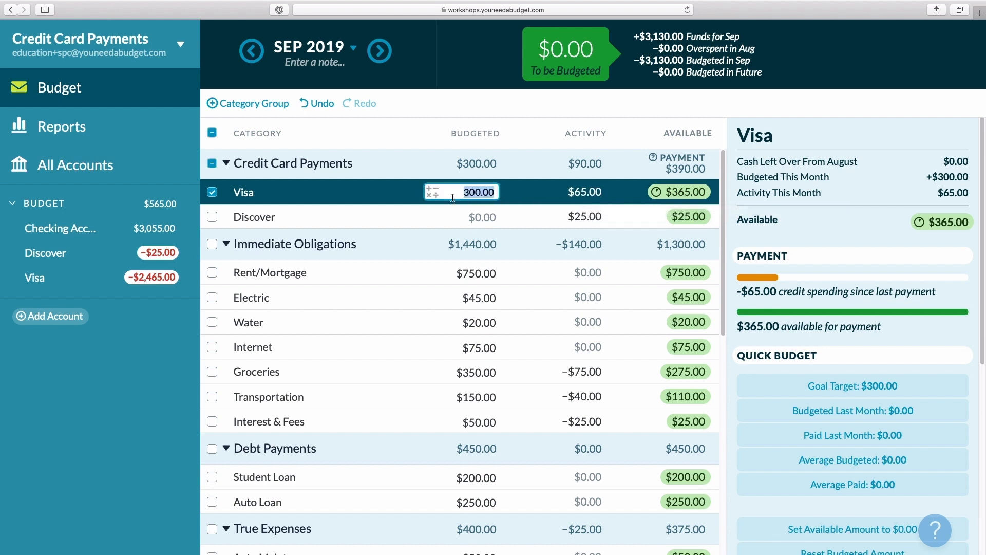
key("Escape")
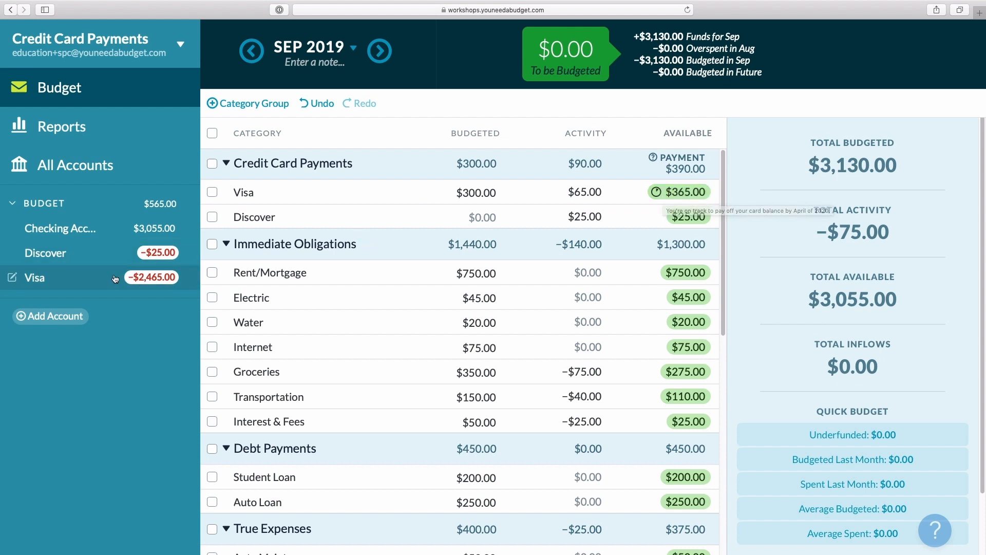
Record a $2465 payment to Visa from the Checking Account
left_click(98, 283)
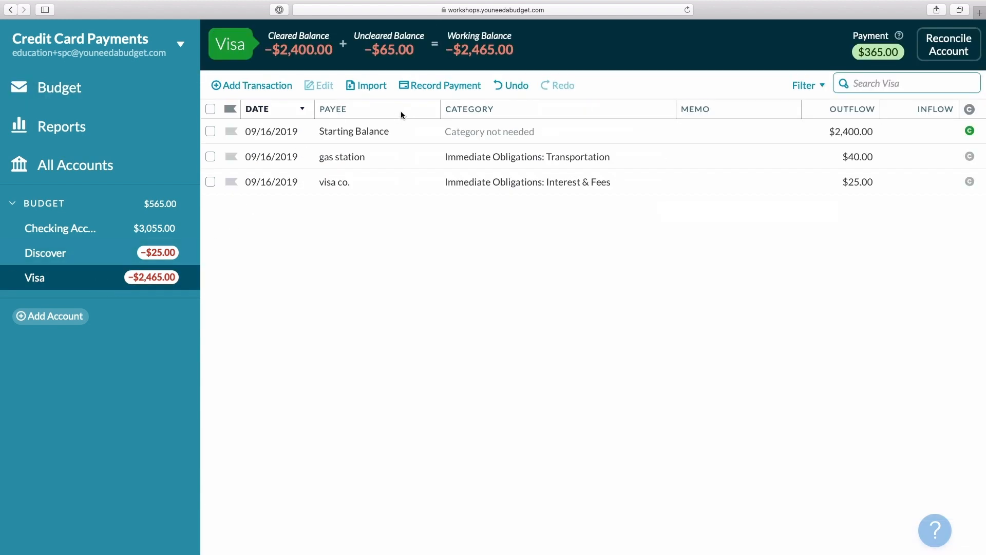
left_click(416, 86)
left_click(381, 131)
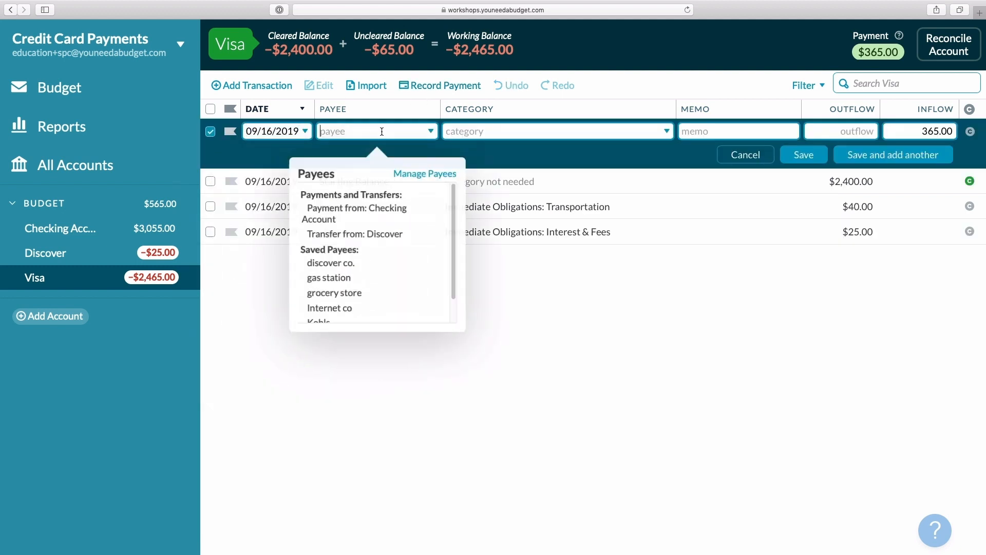
left_click(376, 191)
left_click(909, 131)
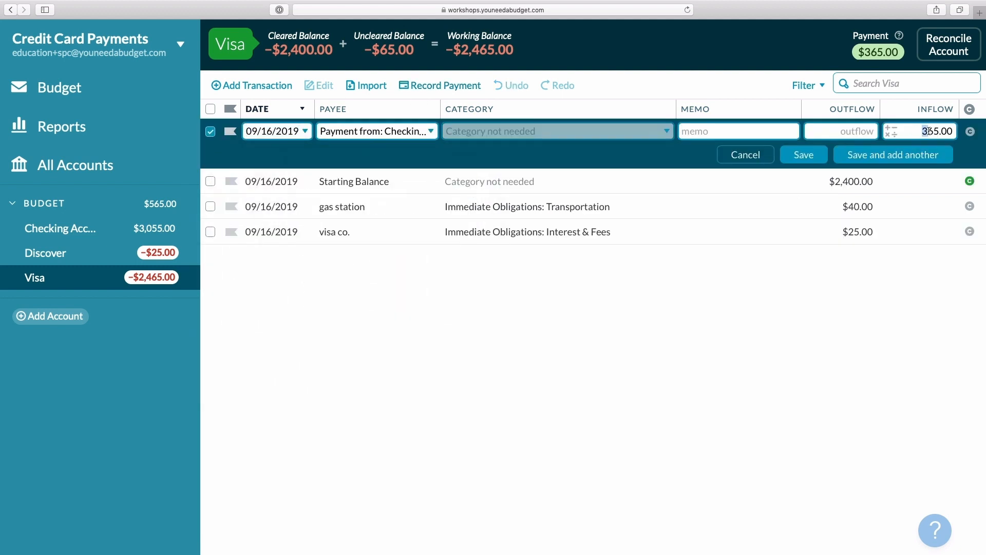
type("2465")
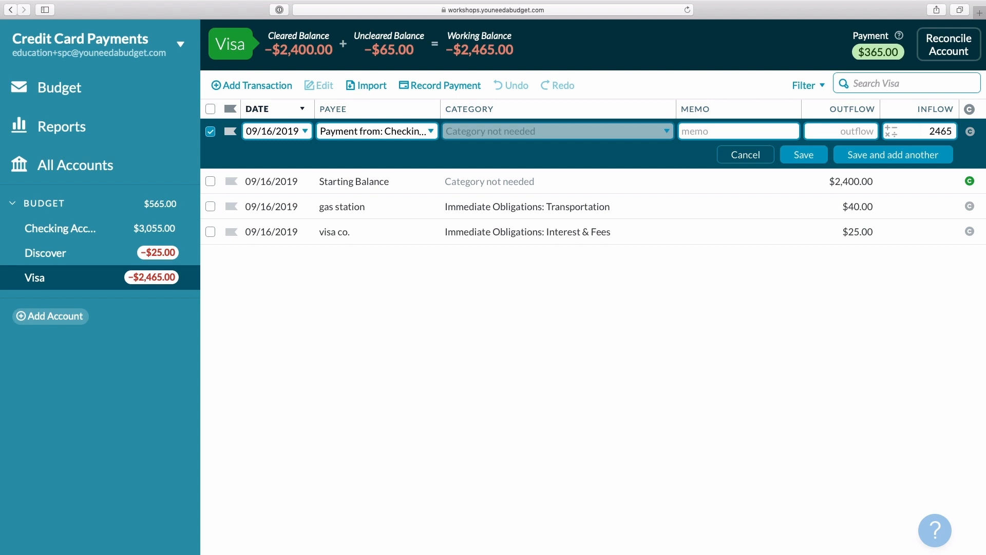
left_click(809, 154)
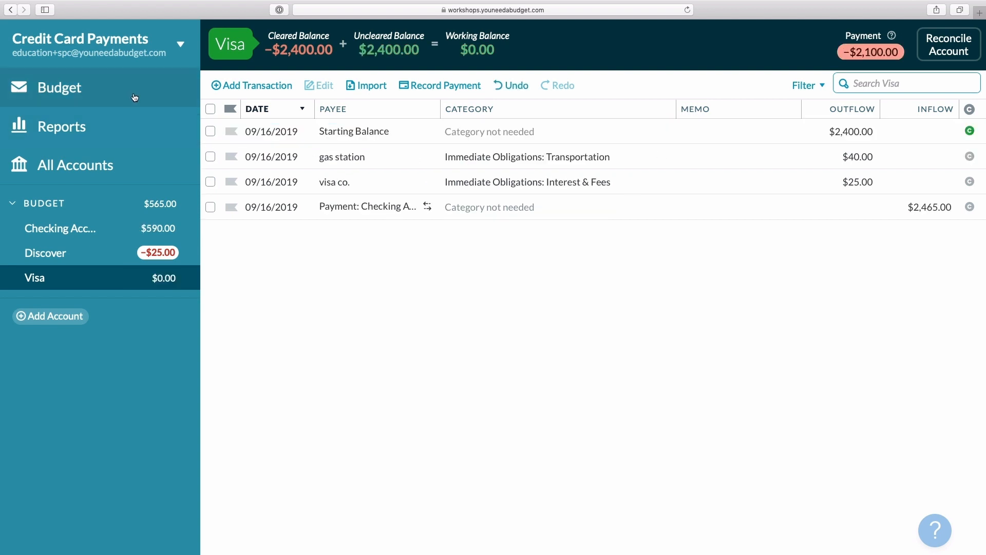
Review the Visa category in the budget and undo the $2465 payment
left_click(59, 87)
left_click(623, 196)
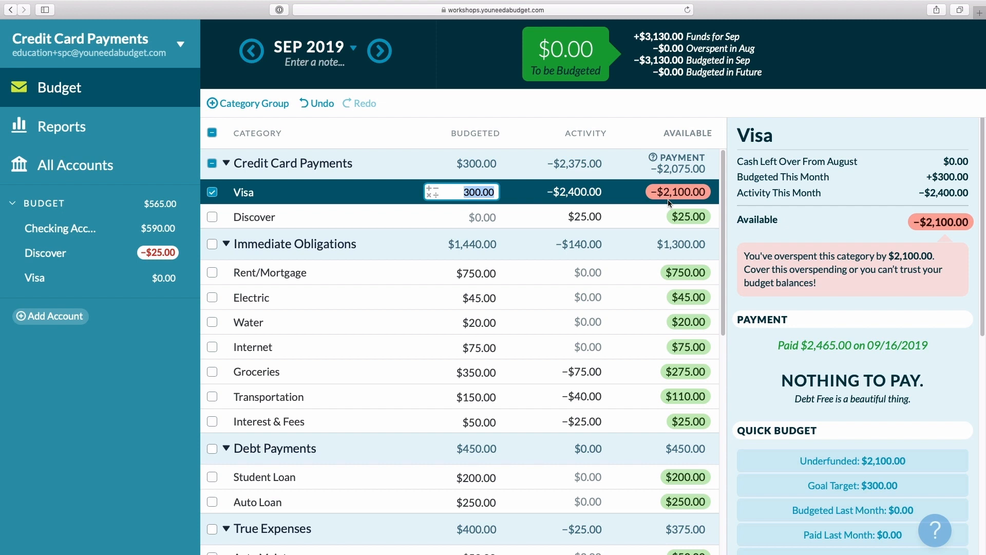
left_click(321, 104)
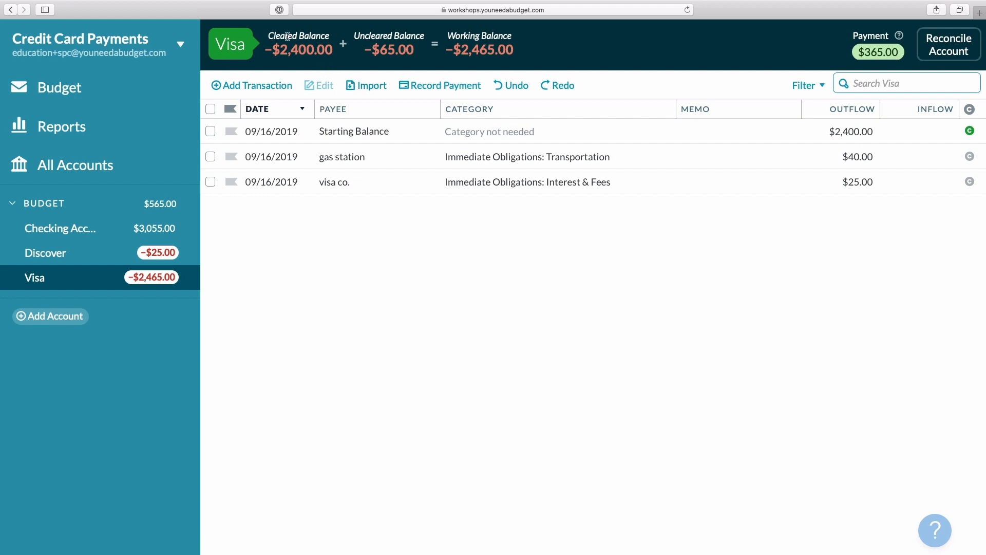
Record a $365.00 payment to Visa from the Checking Account
left_click(136, 88)
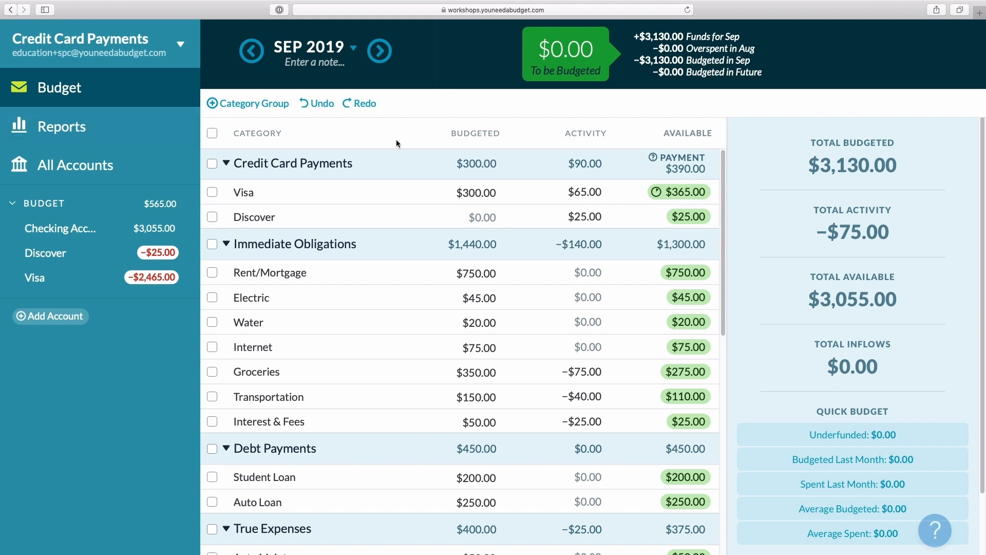
left_click(475, 192)
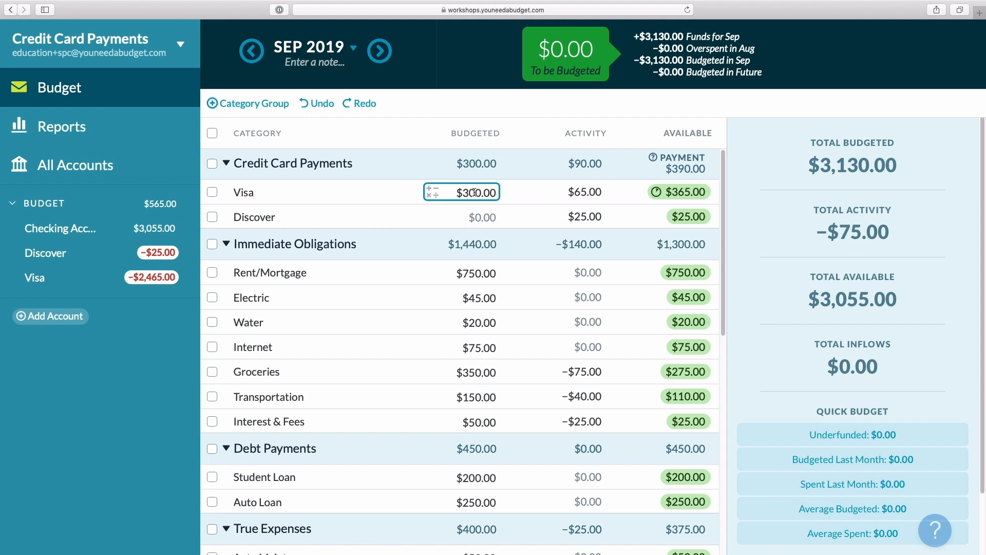
left_click(159, 275)
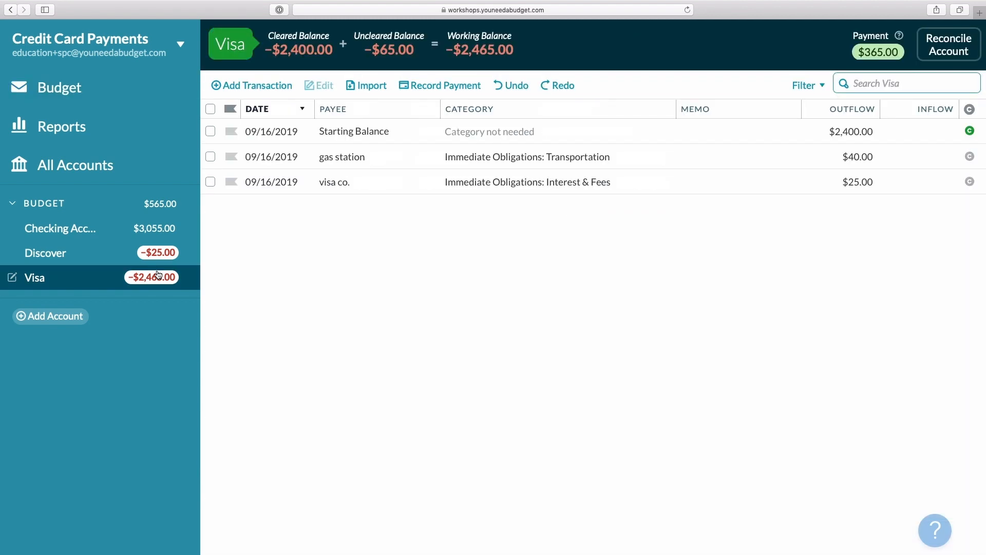
left_click(428, 87)
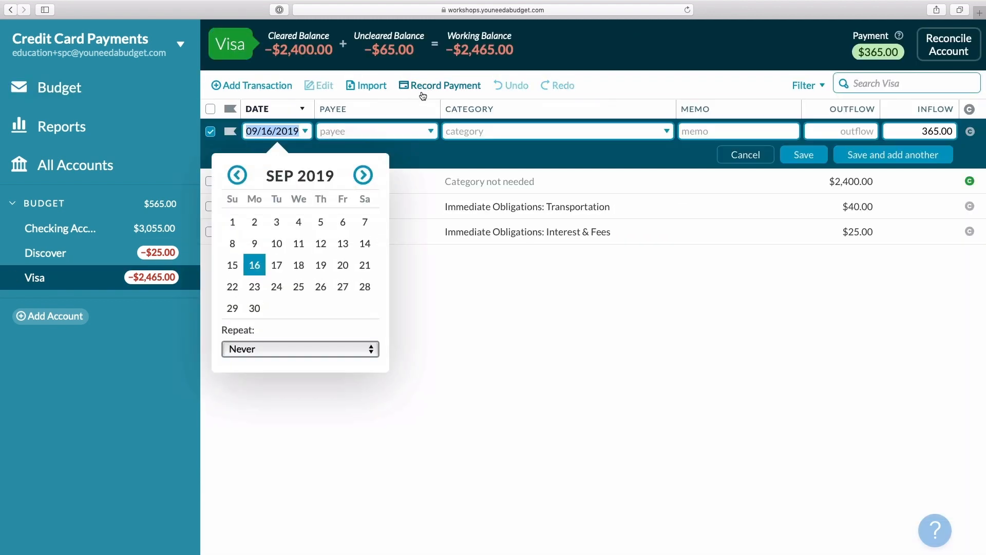
left_click(359, 132)
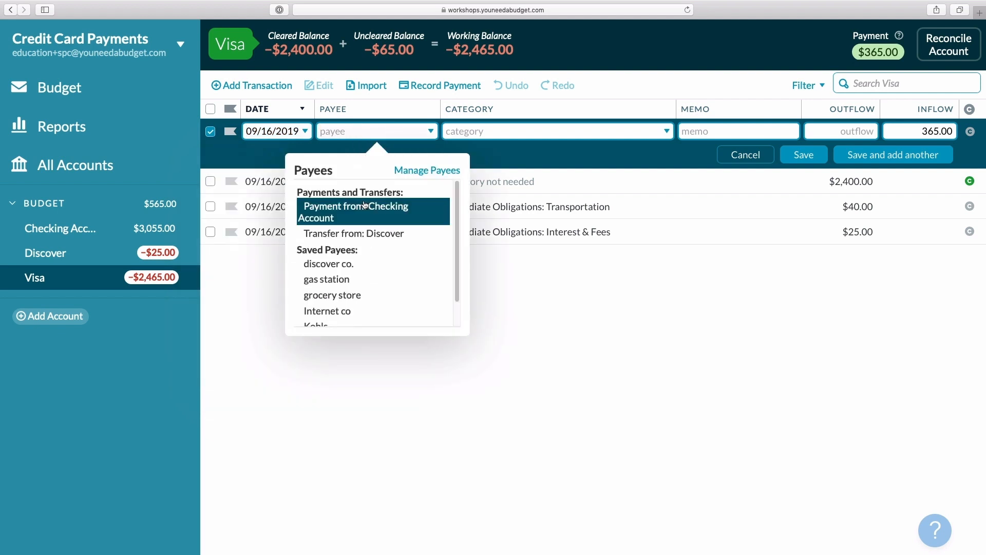
left_click(364, 206)
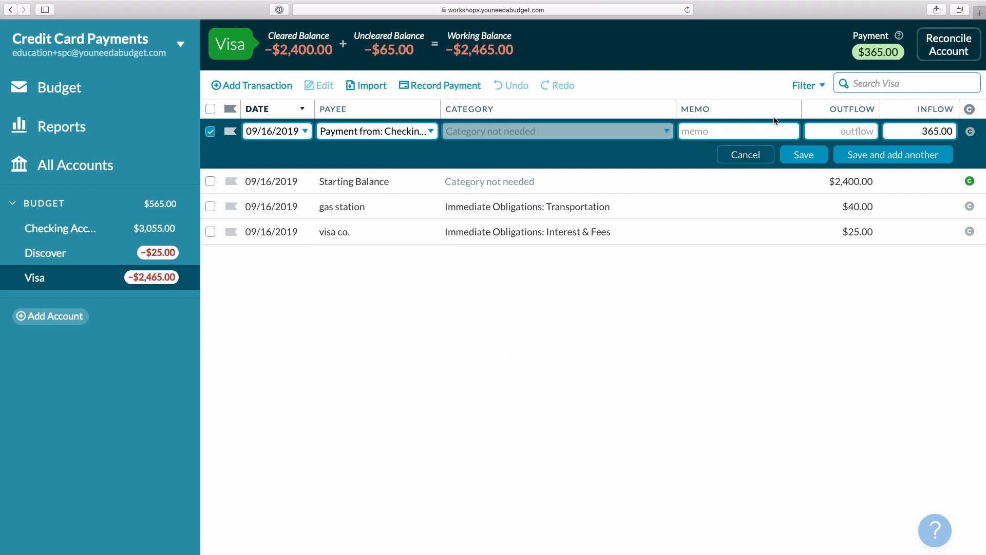
left_click(801, 154)
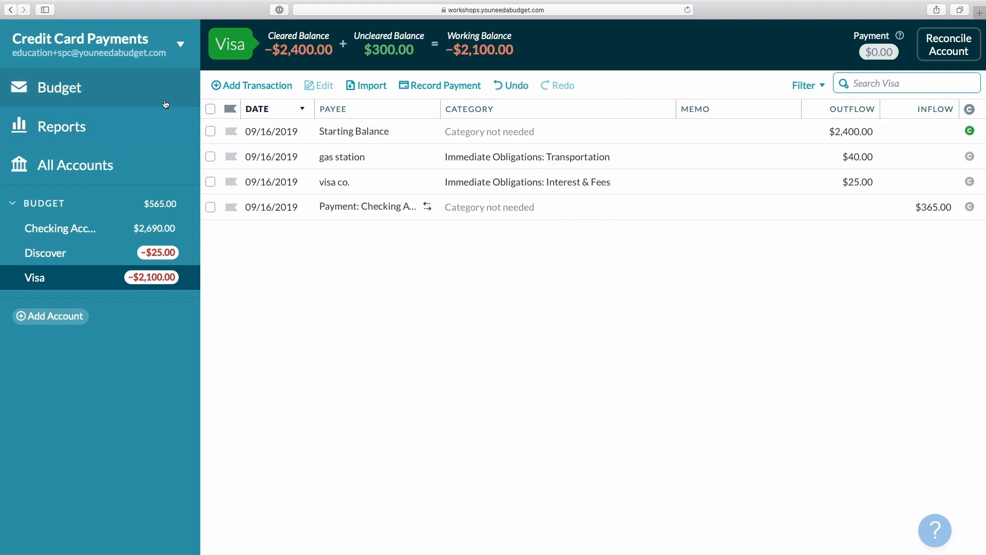